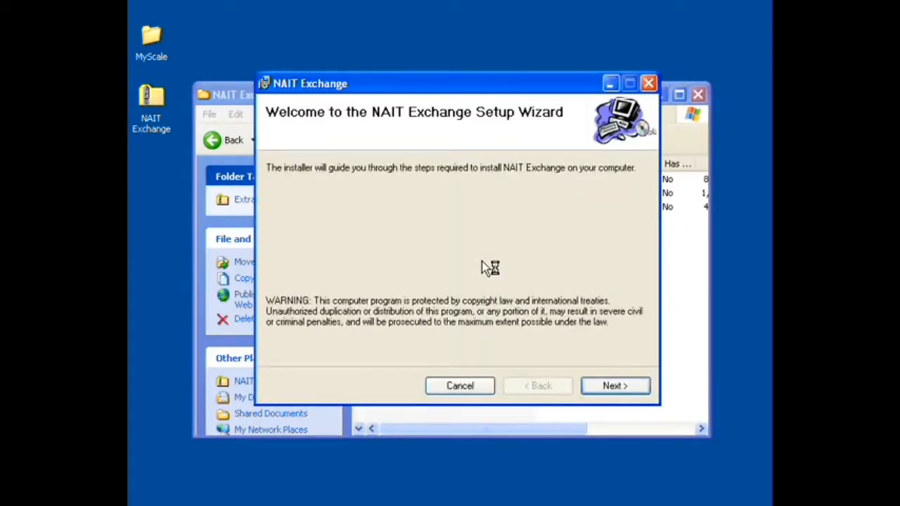
Step: Complete the NAIT Exchange setup wizard installation and close the installation files folder
click(613, 386)
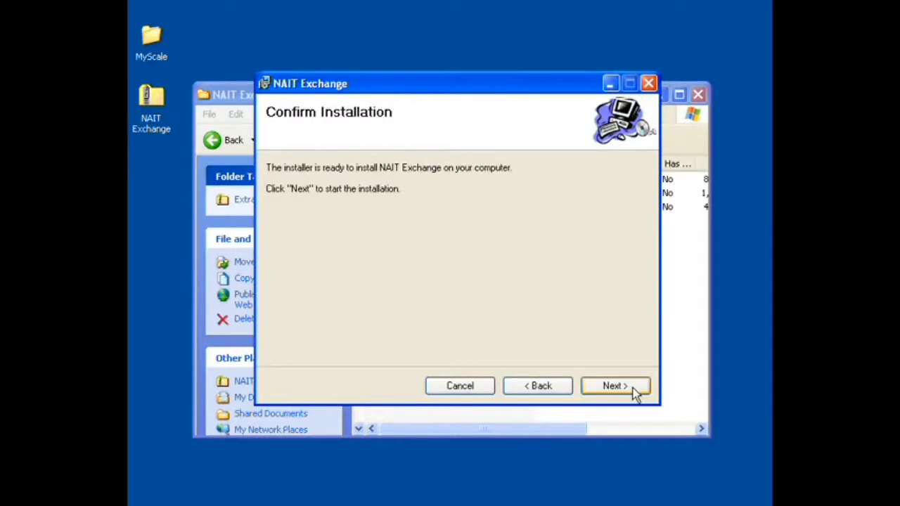
click(644, 389)
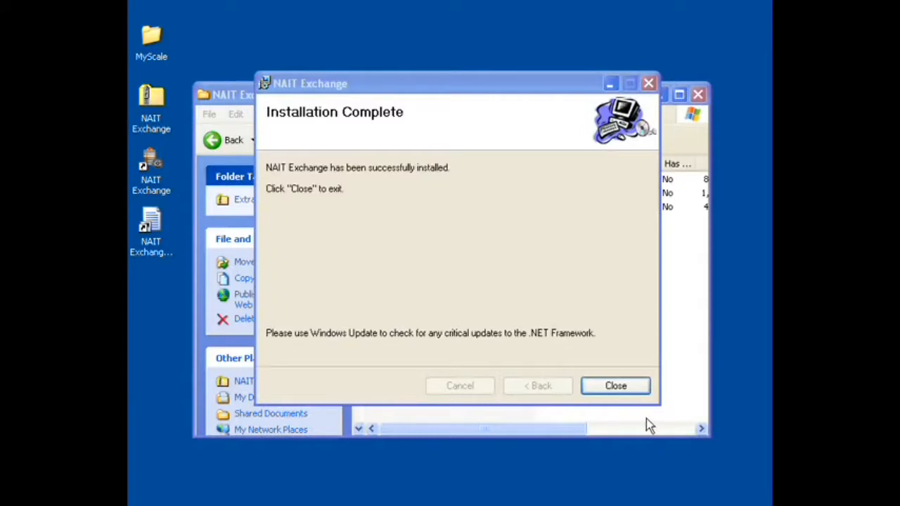
click(629, 390)
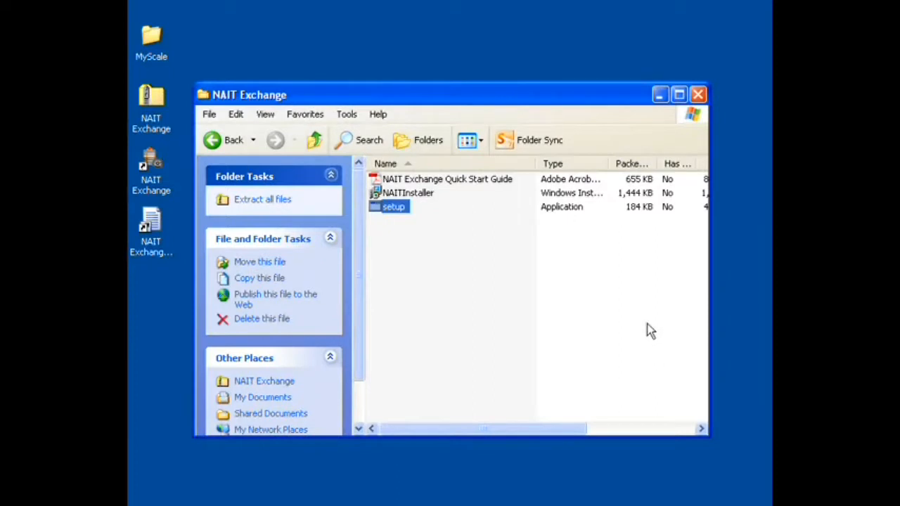
click(698, 95)
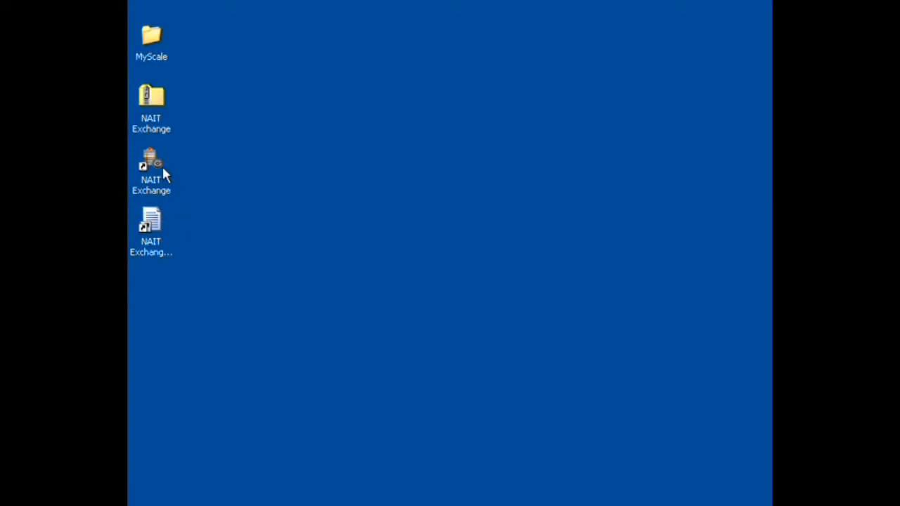
click(151, 222)
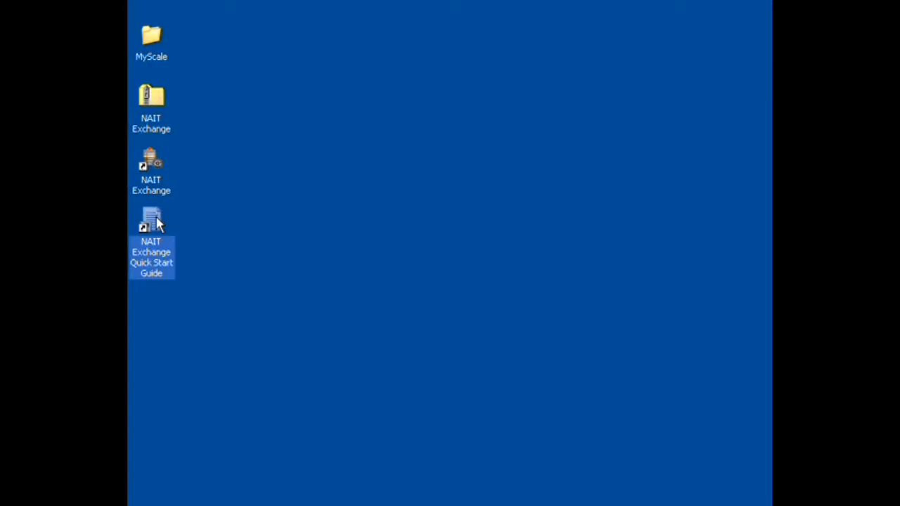
double_click(157, 223)
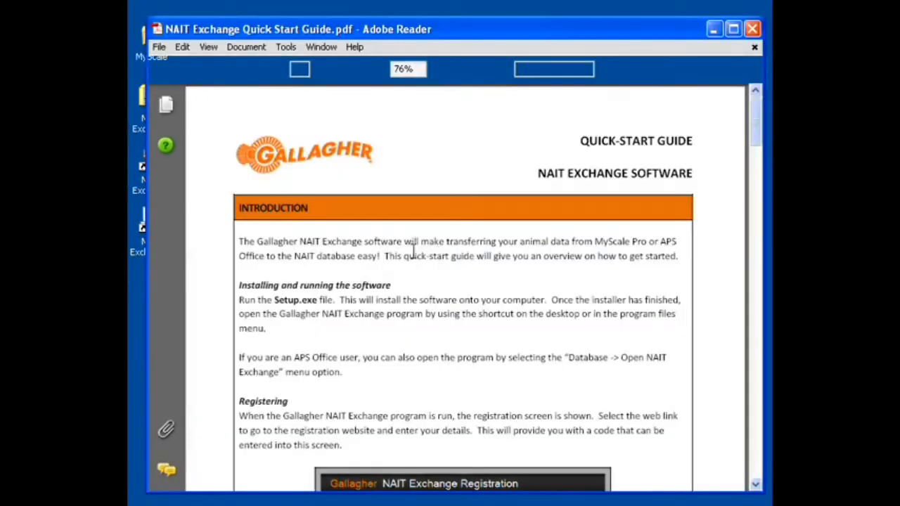
scroll(437, 253, down, 10)
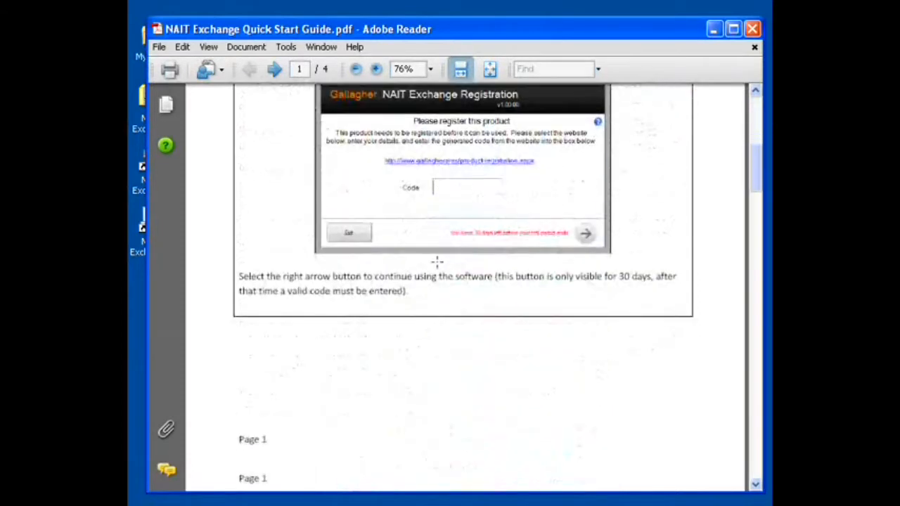
scroll(437, 281, down, 5)
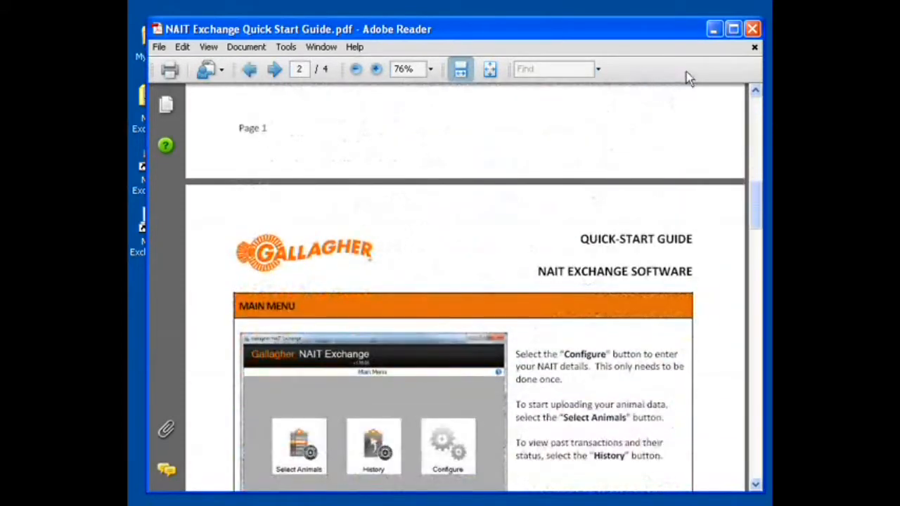
click(751, 30)
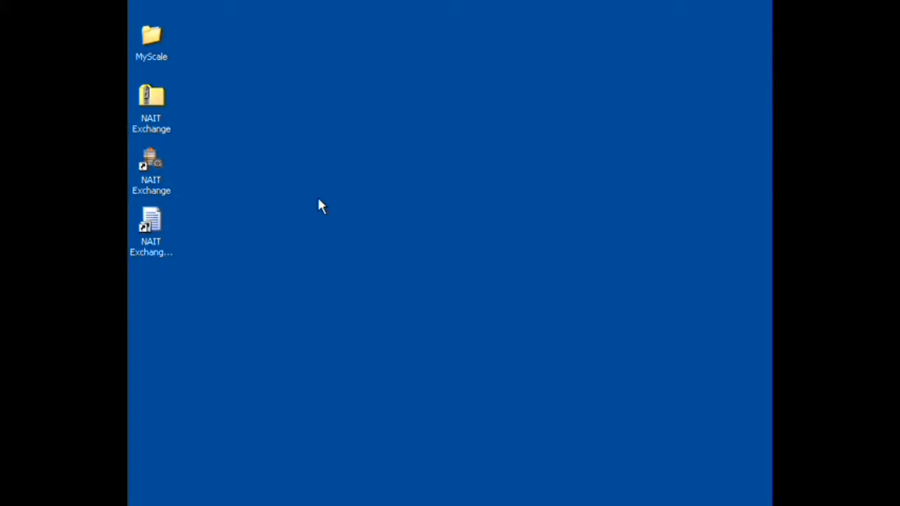
click(151, 163)
Step: Launch NAIT Exchange from the desktop and continue on the 30-day trial without registering
double_click(158, 167)
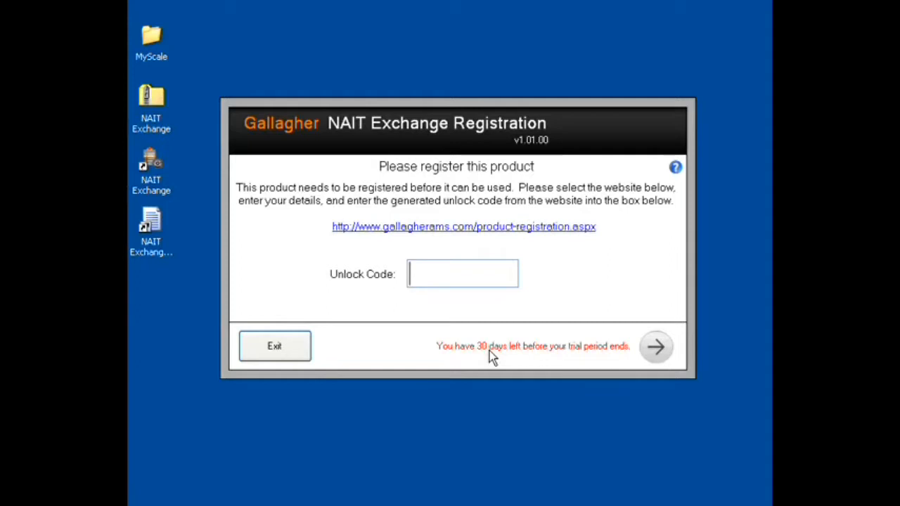
click(657, 348)
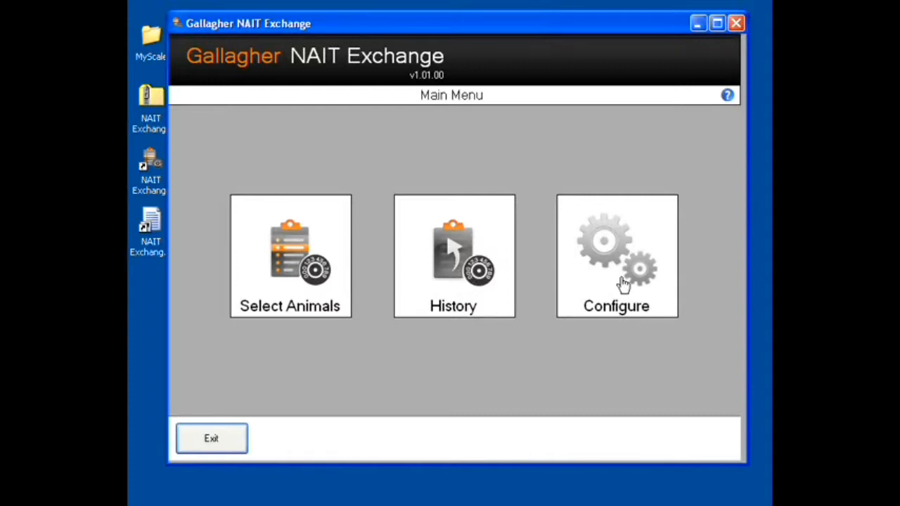
click(728, 95)
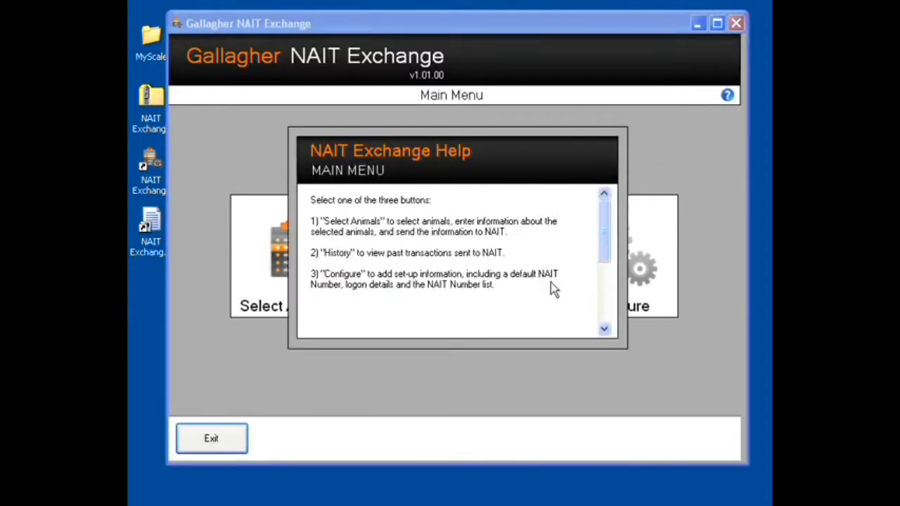
click(679, 348)
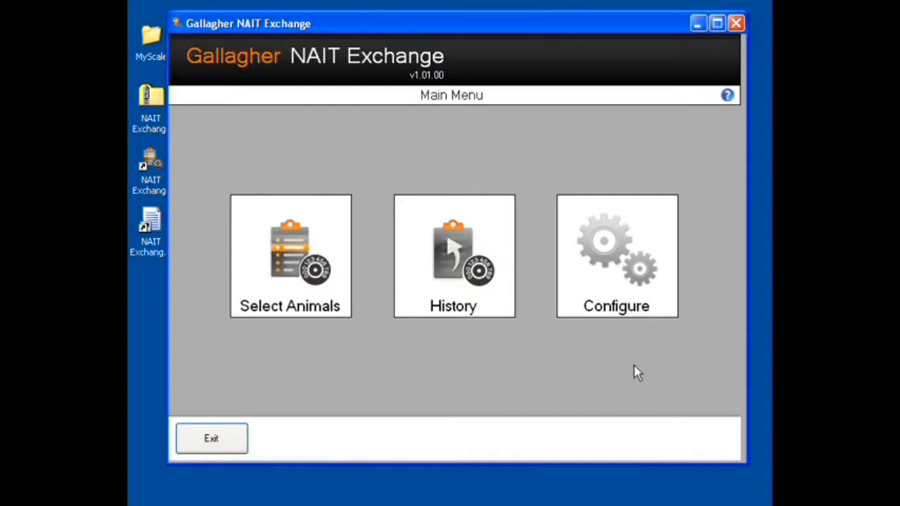
Step: In Configure, enter the NAIT logon username, password and the default NAIT number
click(621, 264)
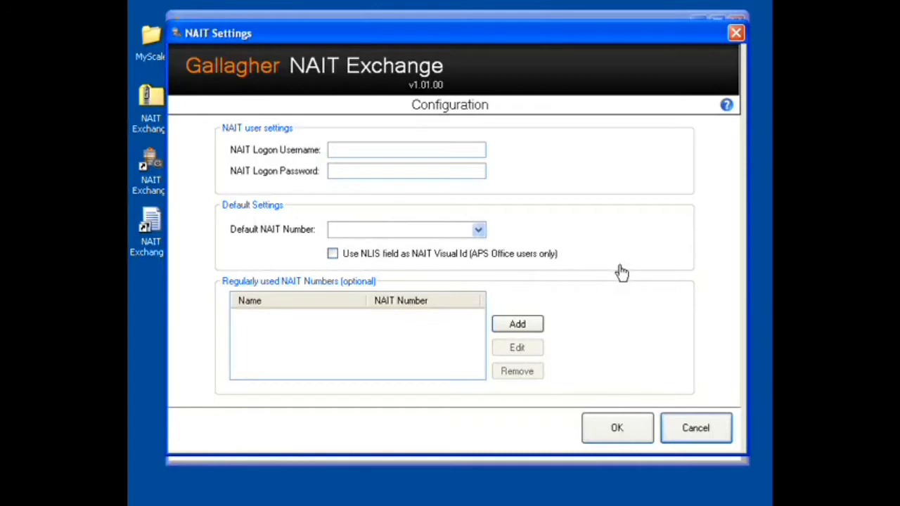
click(439, 150)
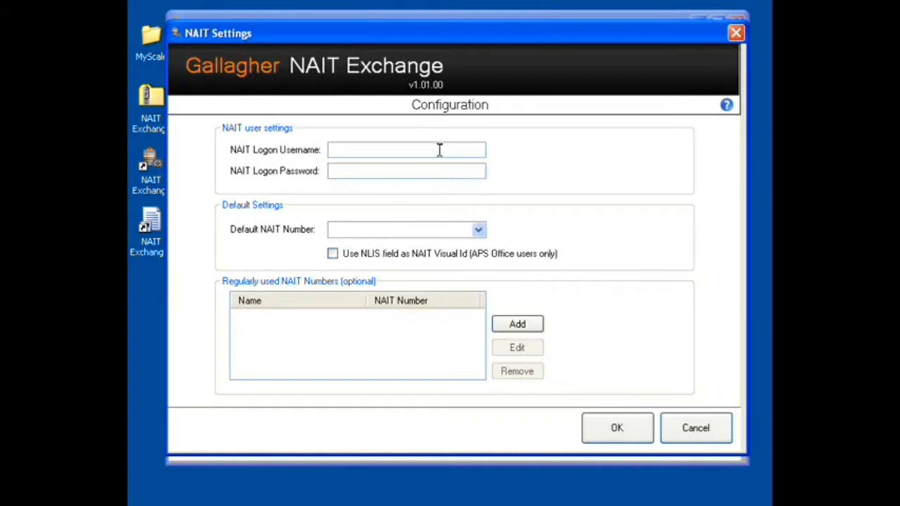
text(MattGGL)
key(Tab)
text(*******)
click(375, 227)
text(623)
text(3)
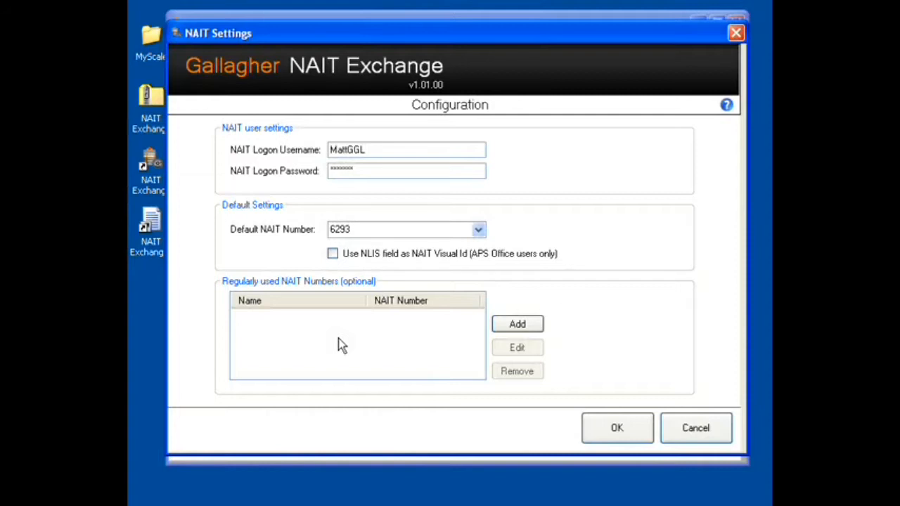
Step: Add three regularly used NAIT numbers with their names and save the configuration
click(518, 330)
text(Fred)
key(Tab)
text(11223)
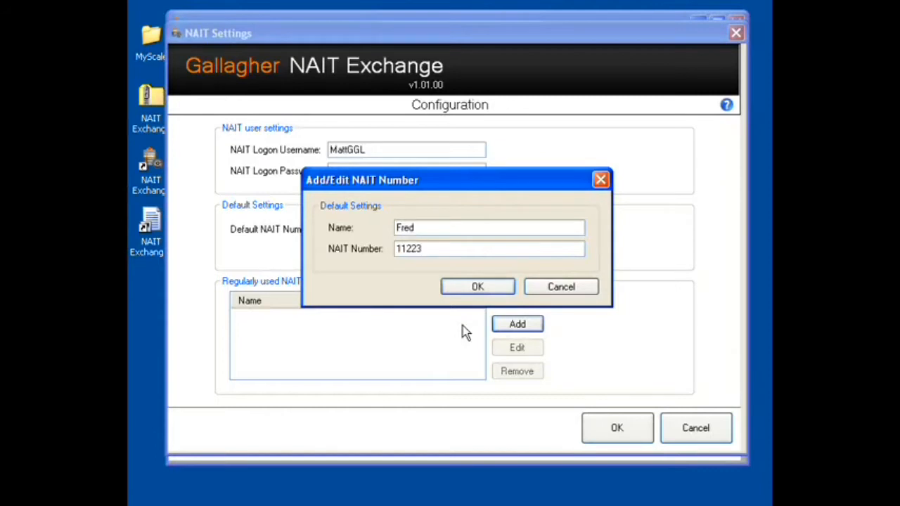
click(502, 290)
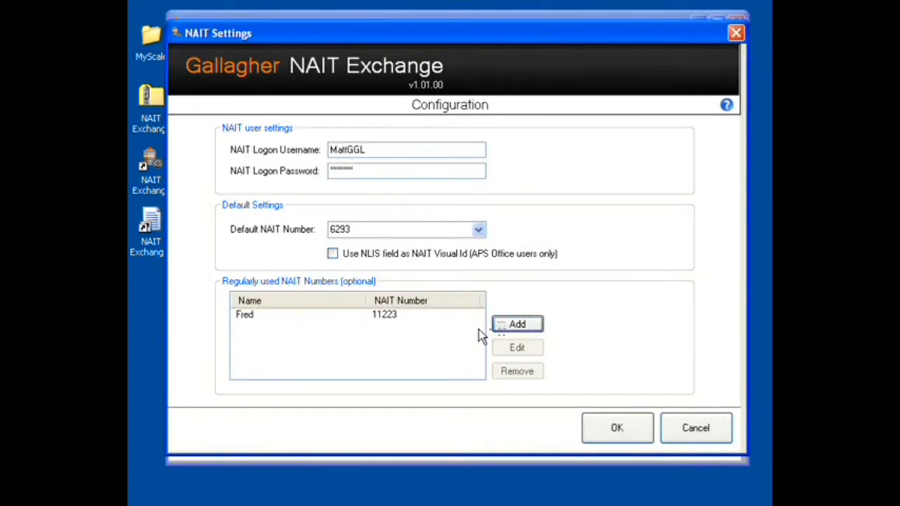
click(507, 327)
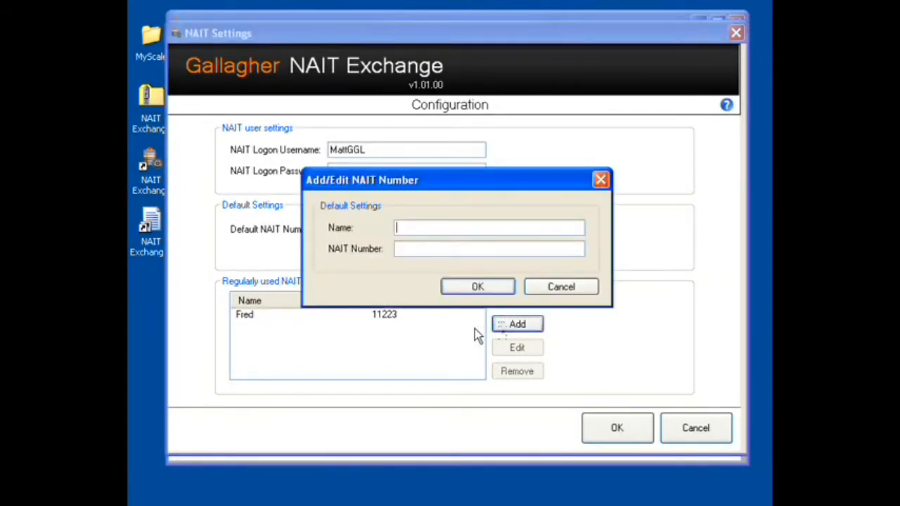
text(Francis)
key(Tab)
text(22335)
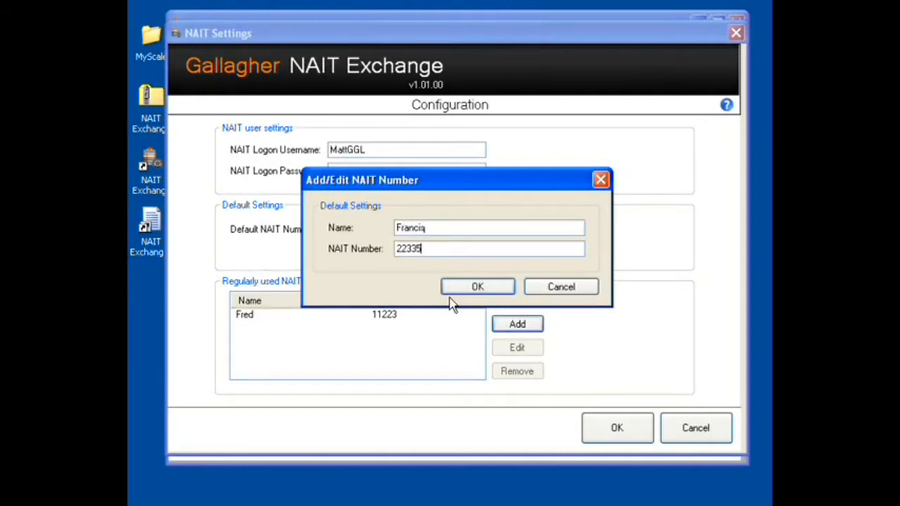
click(475, 289)
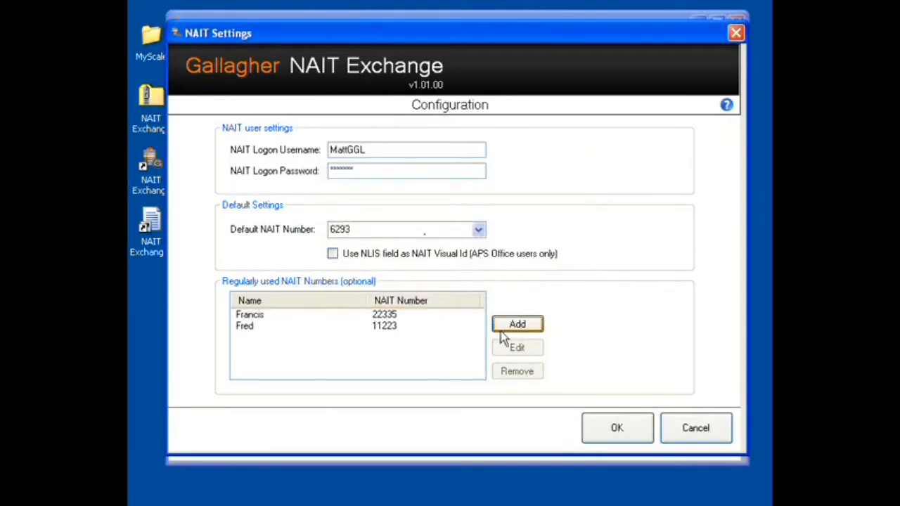
click(527, 327)
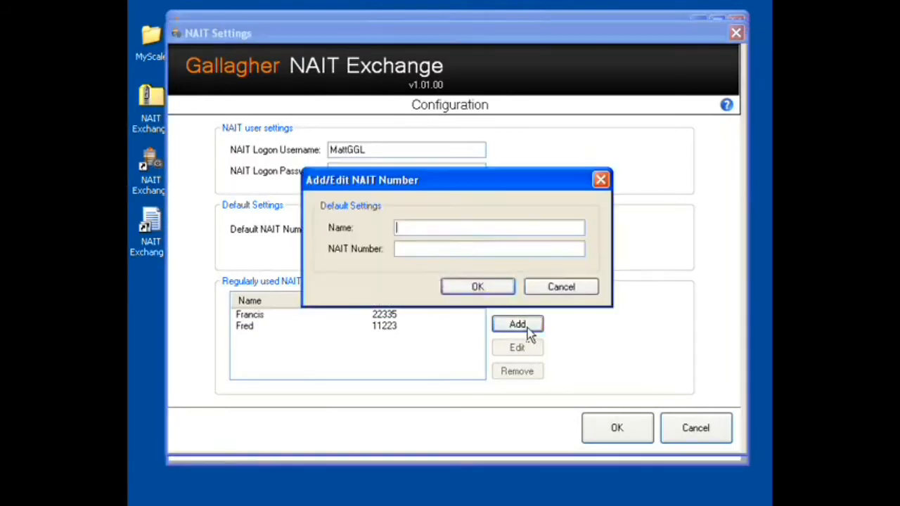
text(Frank55661)
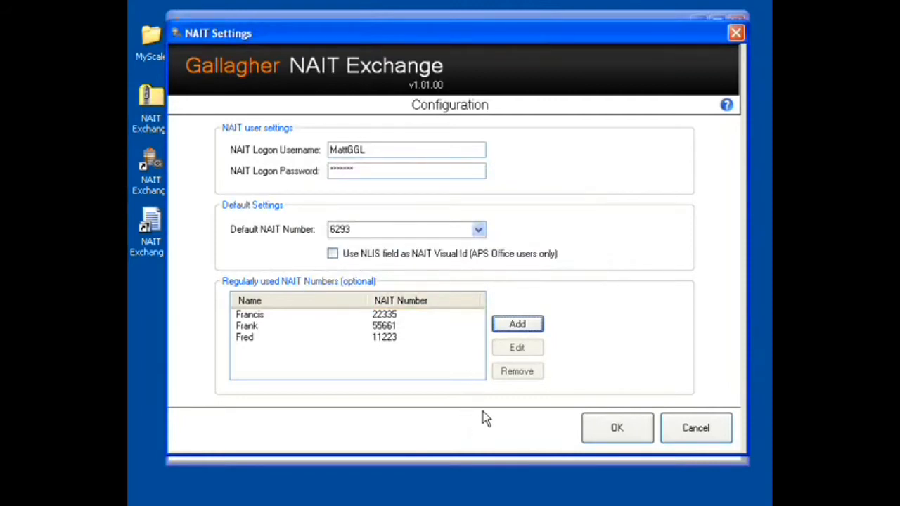
click(619, 428)
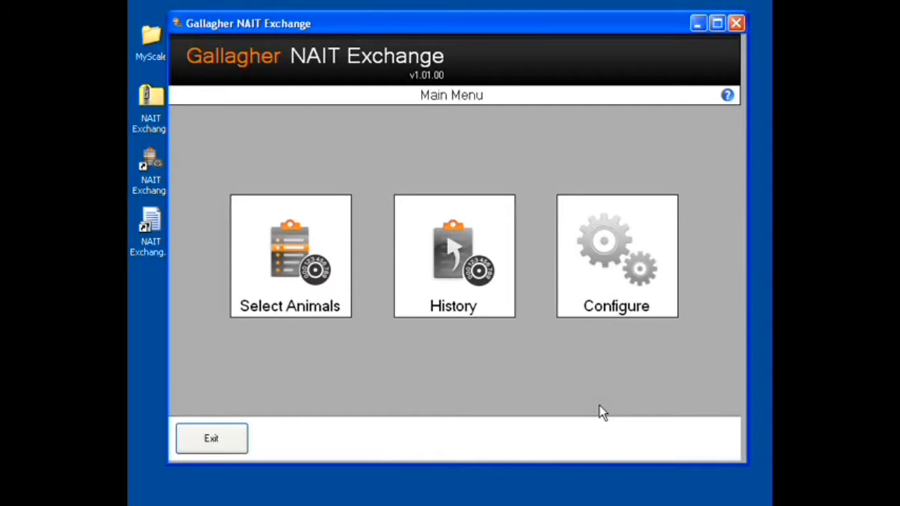
Step: Load the 10/07/2012 session's animals from the session folder into the selection list
click(303, 271)
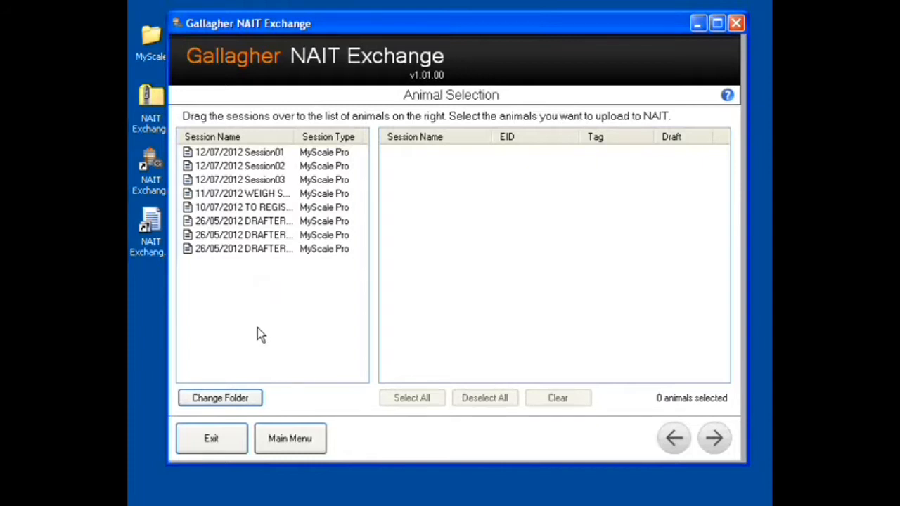
click(246, 398)
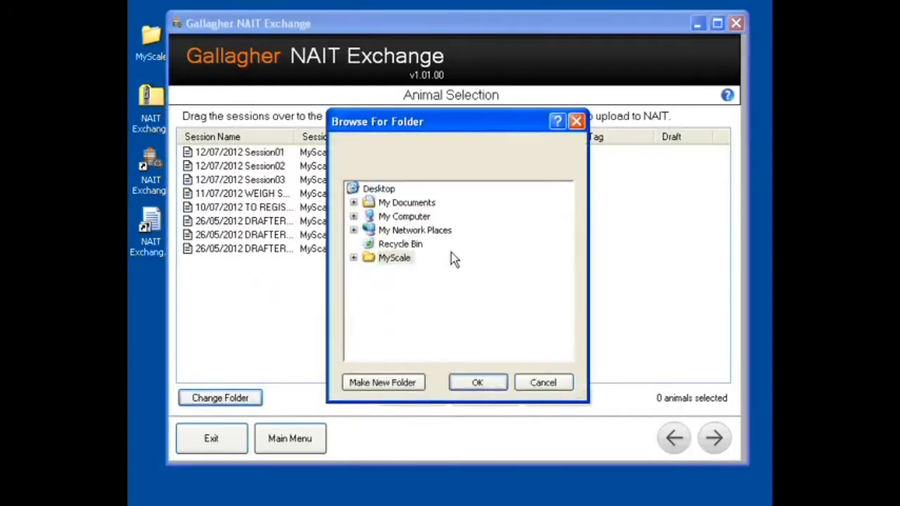
click(492, 386)
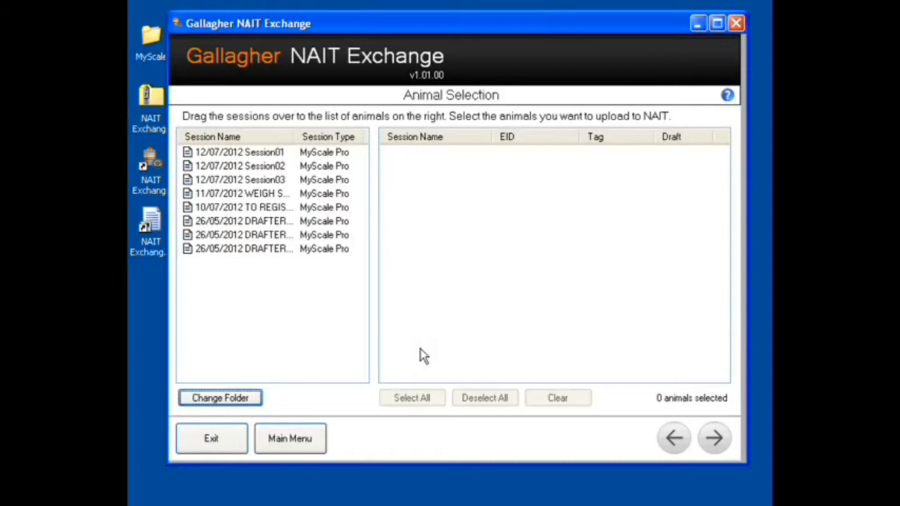
click(282, 209)
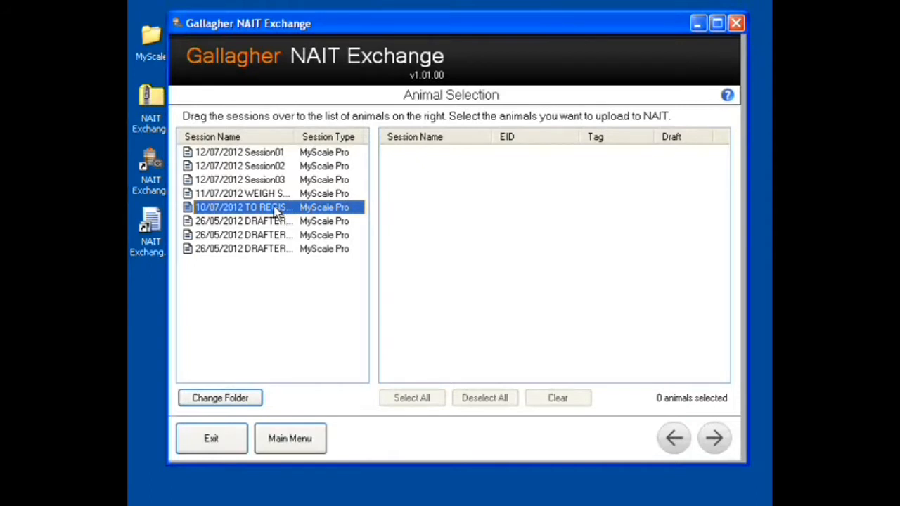
drag(259, 209, 457, 235)
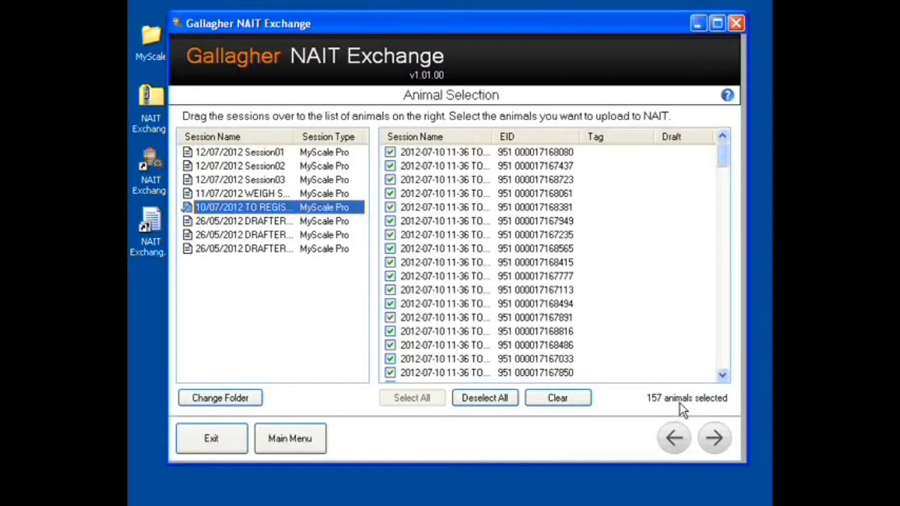
Step: Deselect all 157 animals, then tick only the first three for upload
click(493, 400)
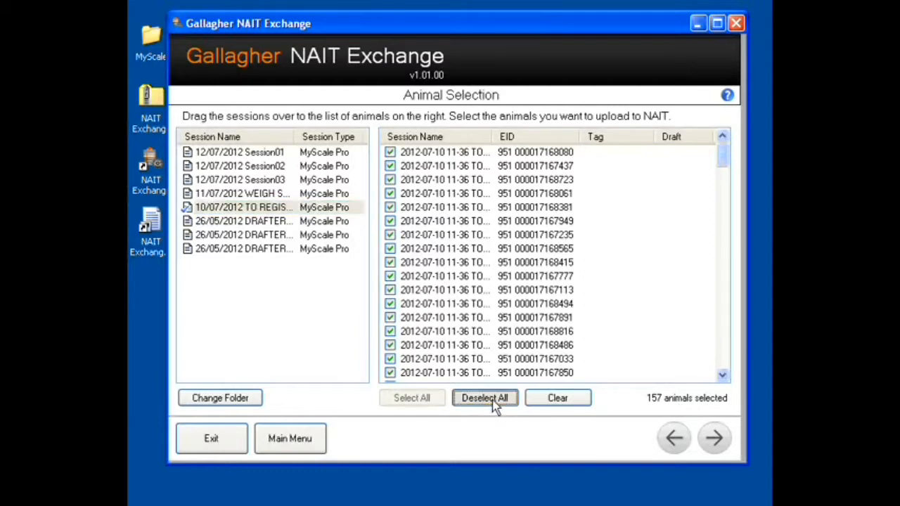
click(390, 153)
click(390, 166)
click(390, 180)
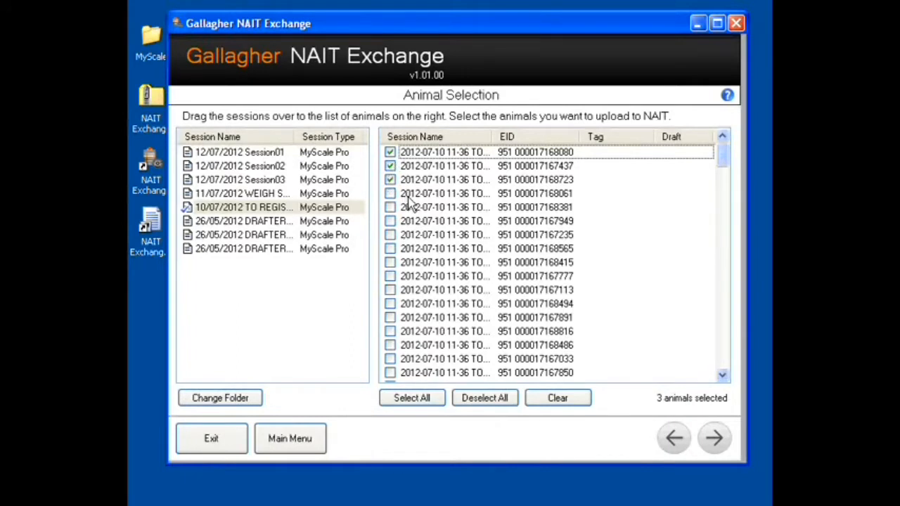
Step: Set the action to Register Animals with birth-place NAIT number unknown, then continue to the summary
click(714, 439)
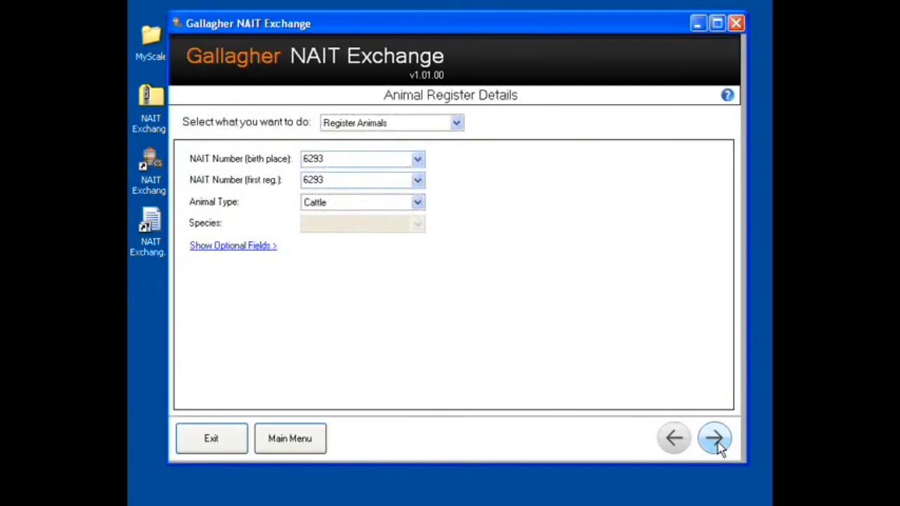
click(457, 124)
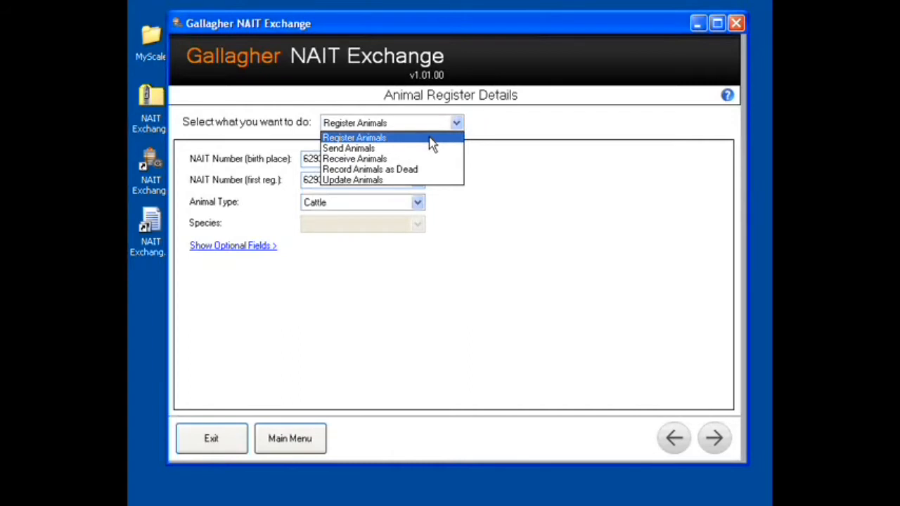
click(431, 139)
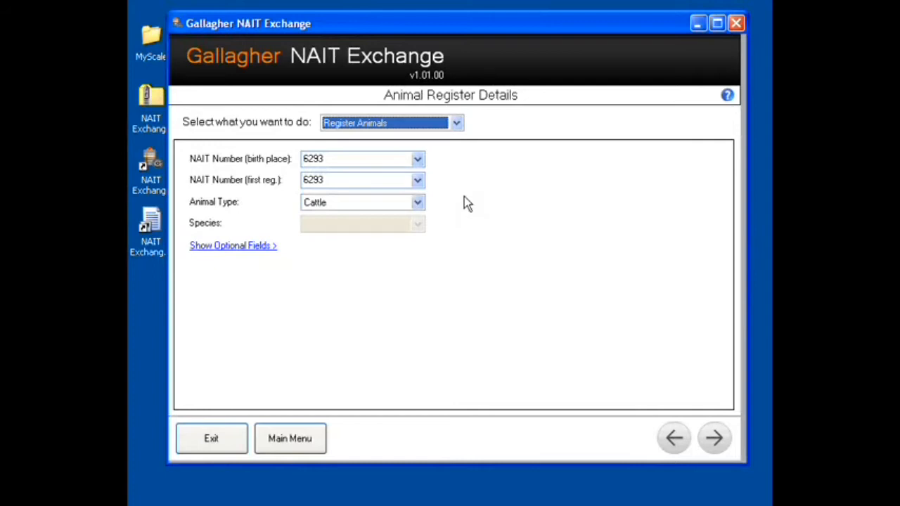
click(418, 160)
click(407, 176)
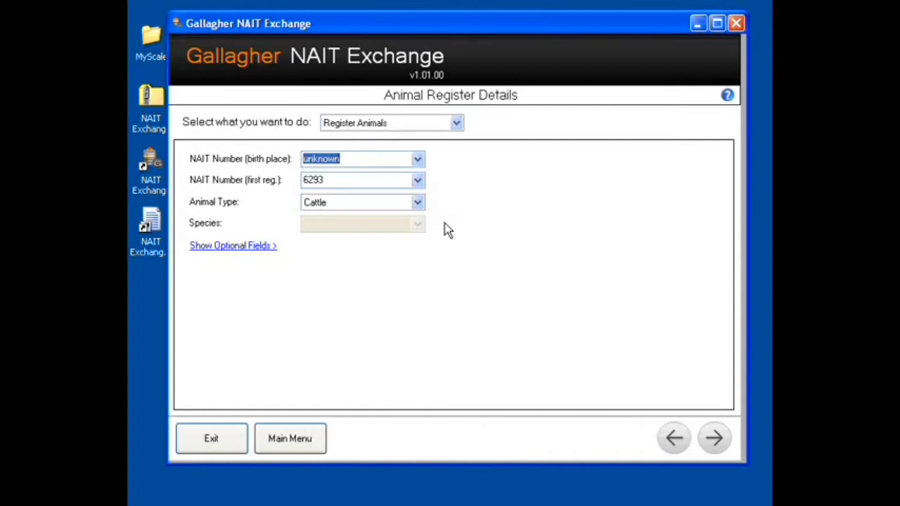
click(712, 438)
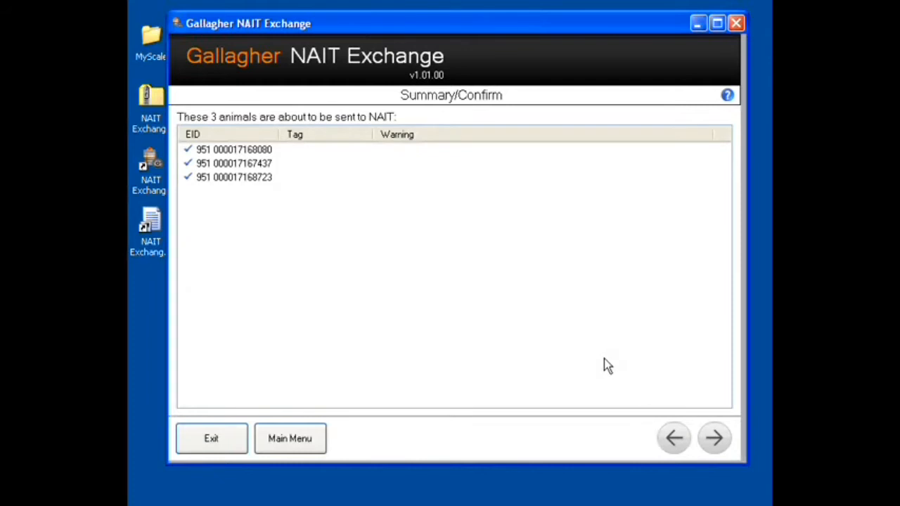
Step: Upload the three registered animals to NAIT and go back to the Main Menu
click(714, 442)
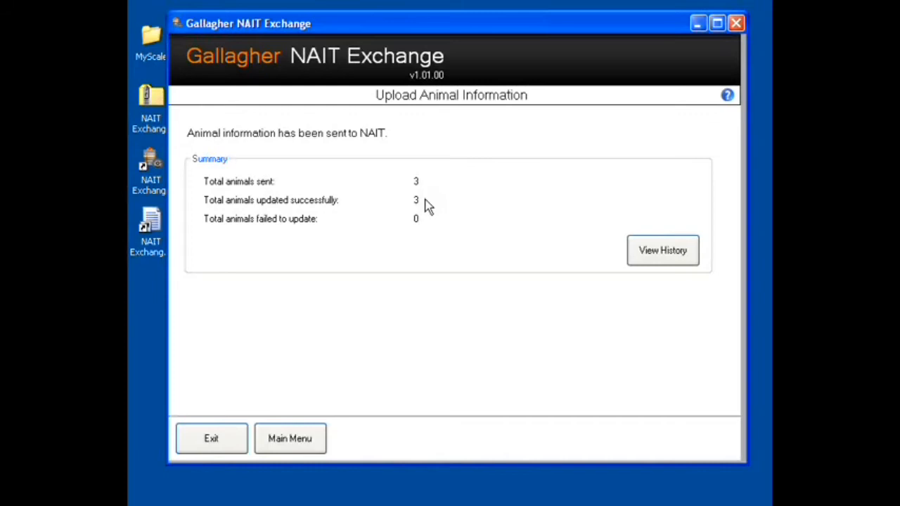
click(302, 444)
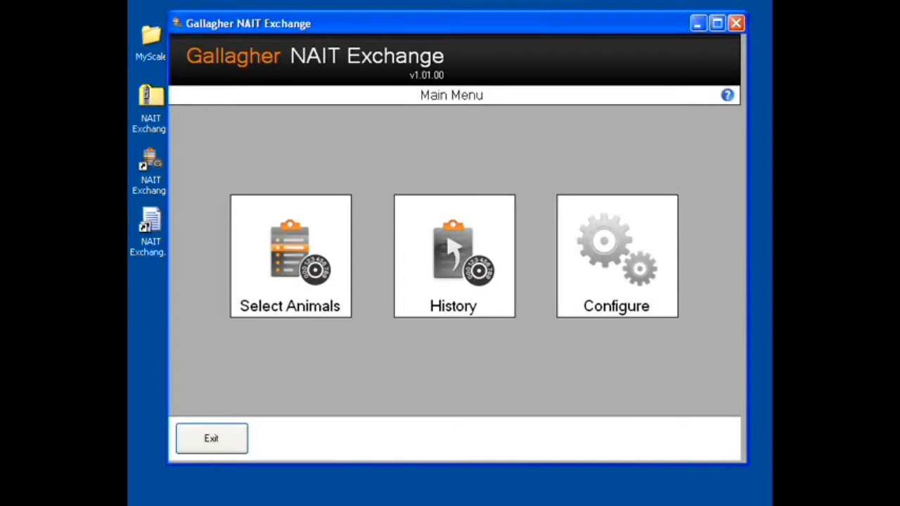
Step: Add the Session01 and Session02 animals to the upload list and continue to their details
click(279, 285)
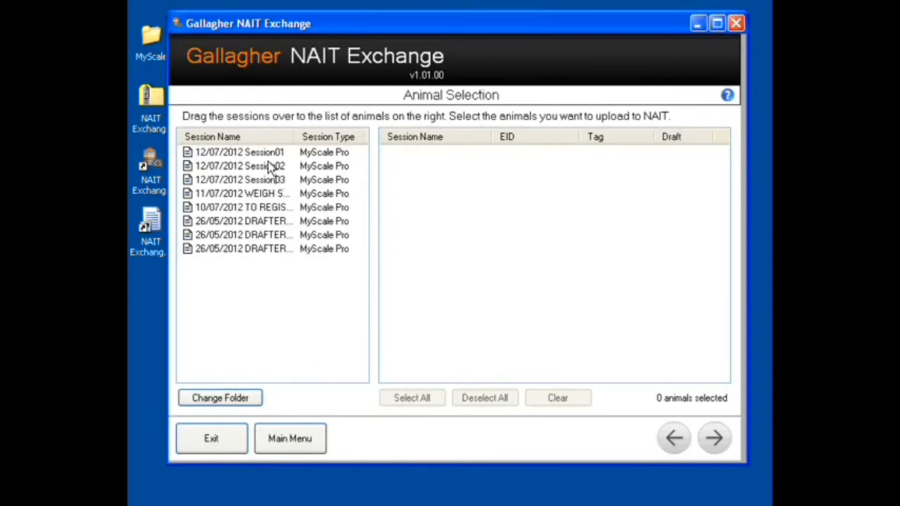
drag(271, 156, 441, 202)
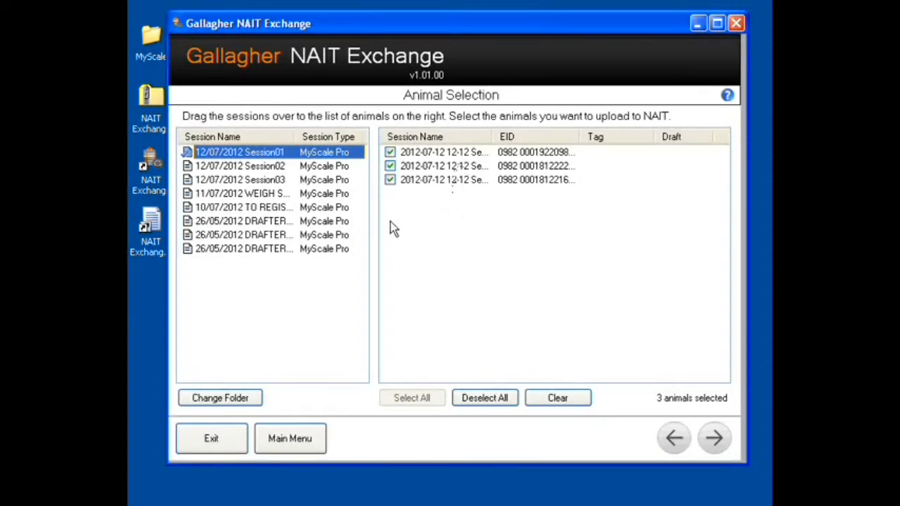
drag(275, 168, 443, 239)
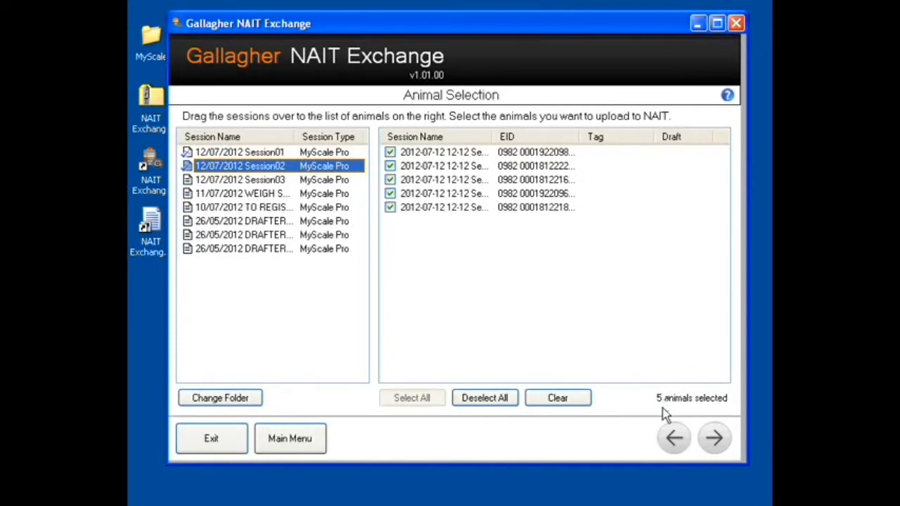
click(715, 439)
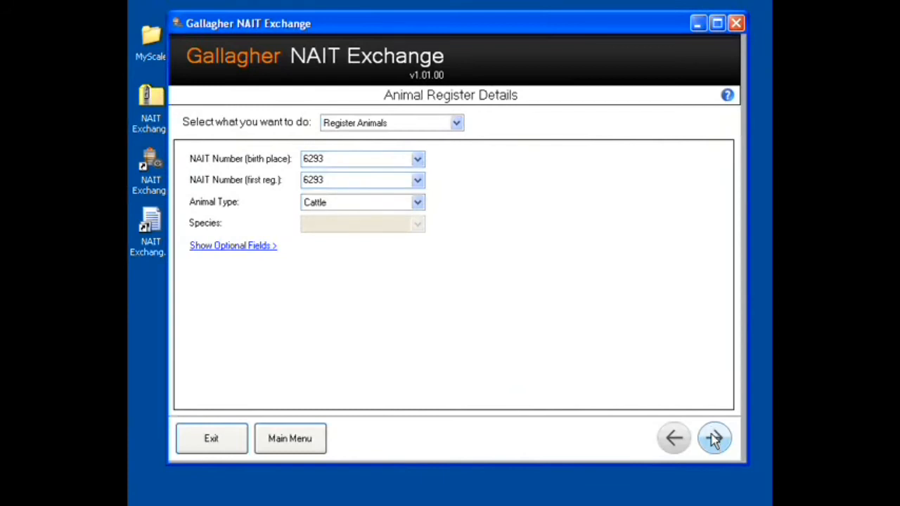
Step: Set Send Animals to the chosen receiving farm with date sent 6/08/2012, then continue to the summary
click(456, 125)
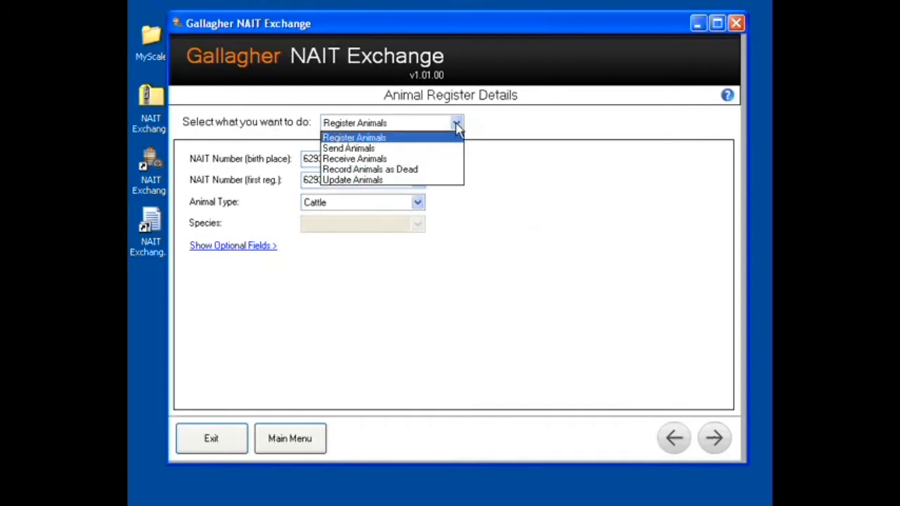
click(417, 149)
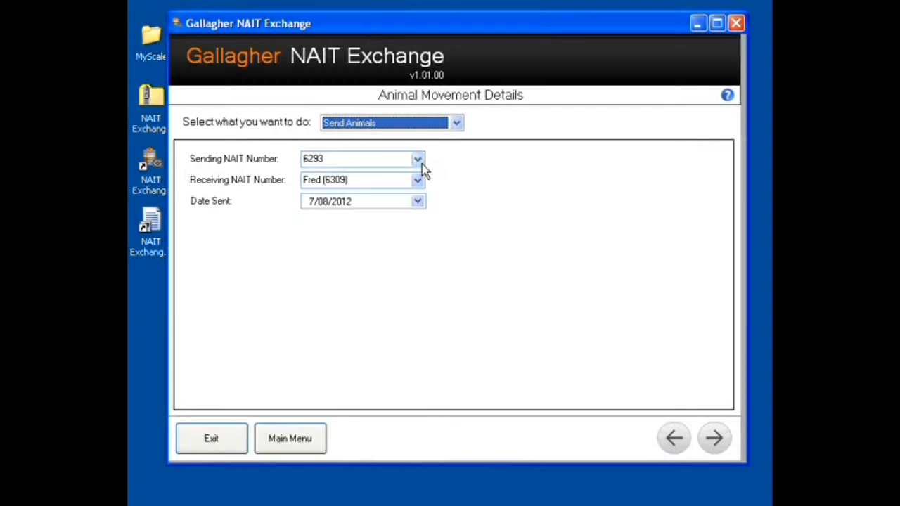
click(372, 178)
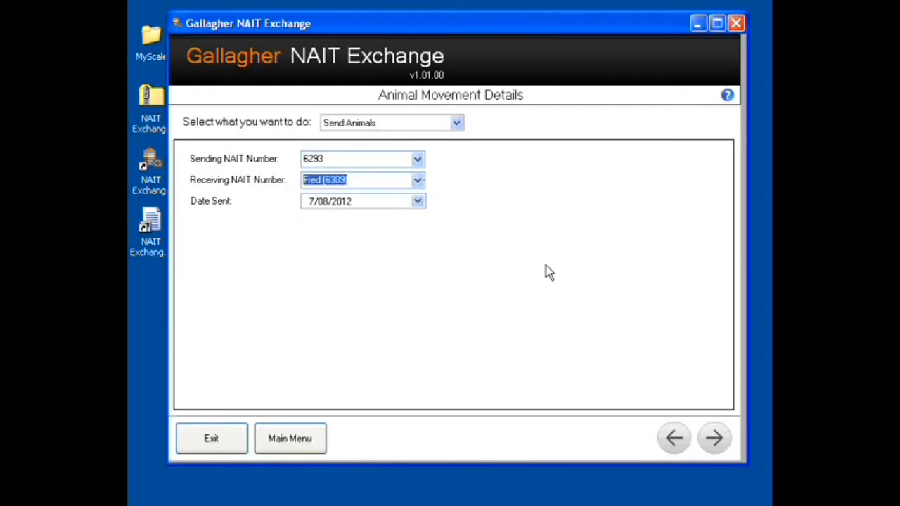
text(630)
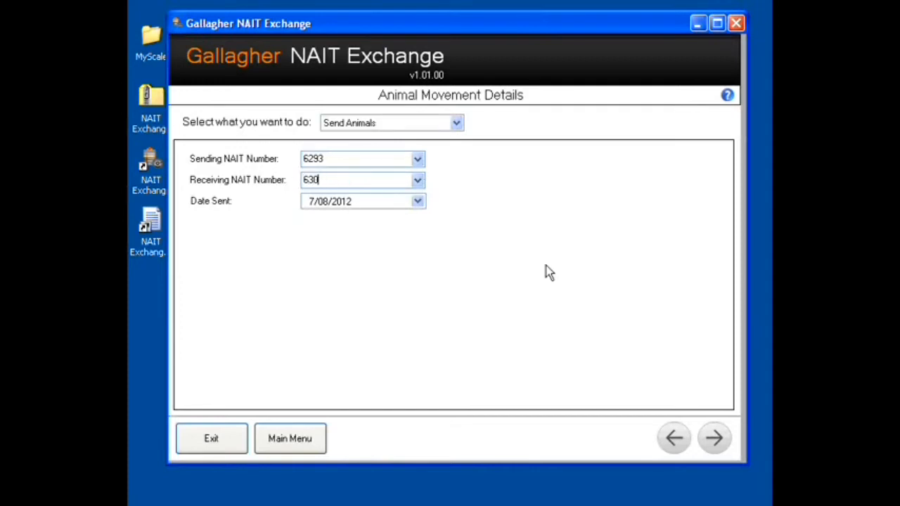
key(BackSpace)
key(BackSpace)
key(BackSpace)
click(417, 182)
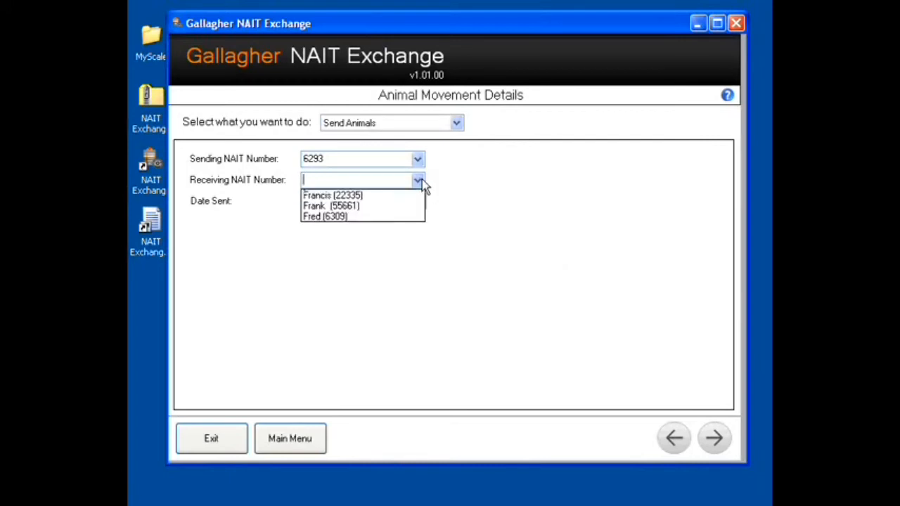
click(388, 218)
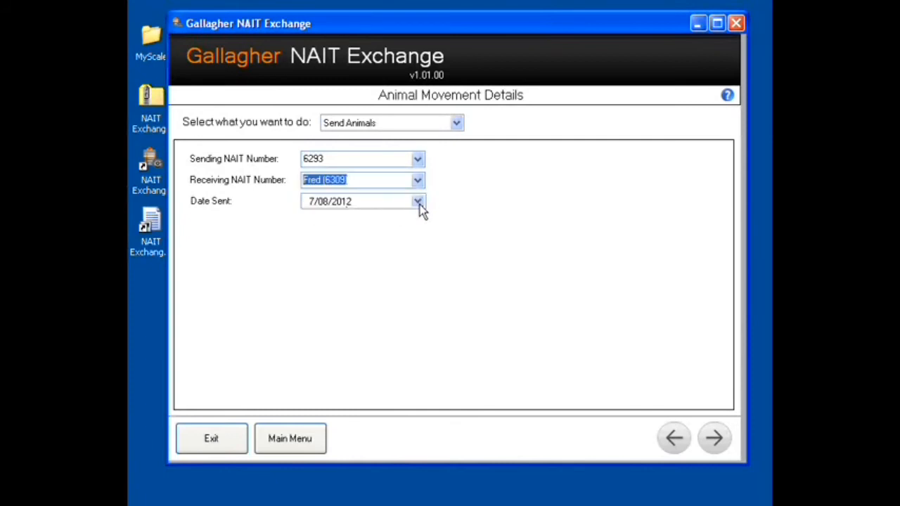
click(419, 205)
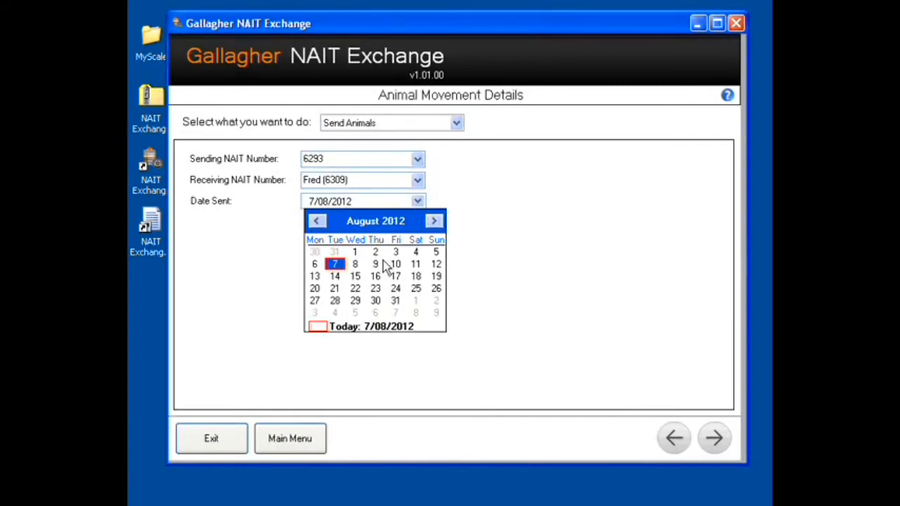
click(317, 263)
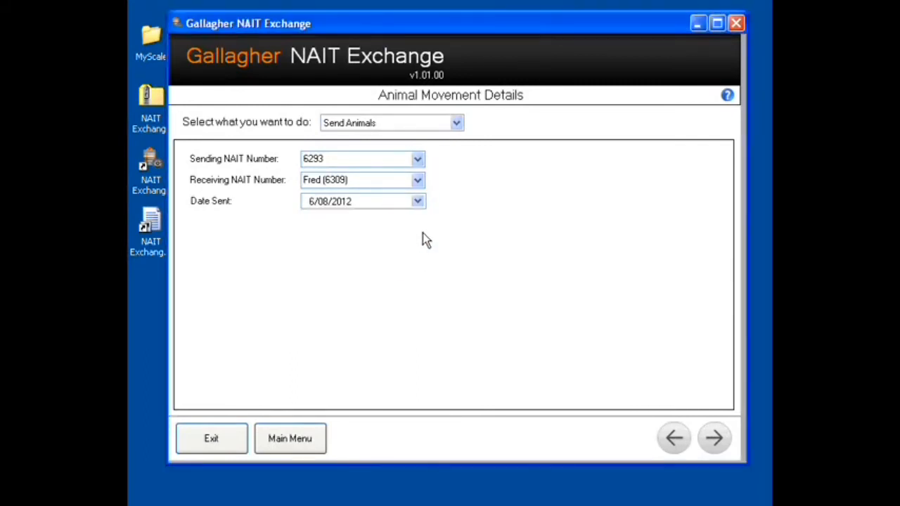
click(714, 438)
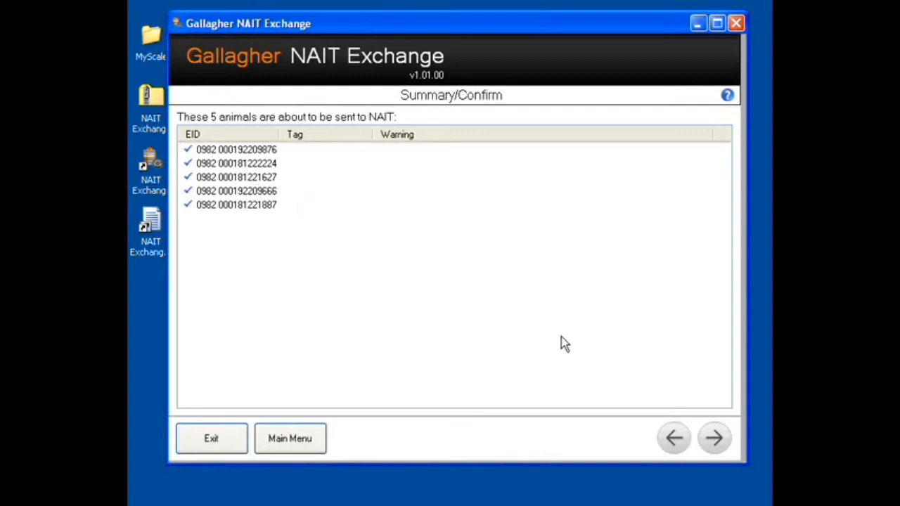
Step: Upload the five-animal movement to NAIT and go back to the Main Menu
click(715, 438)
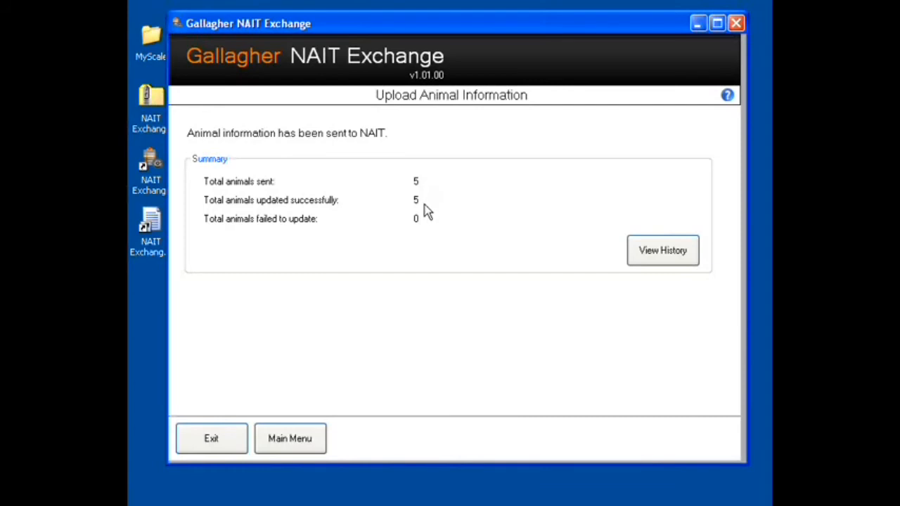
click(305, 441)
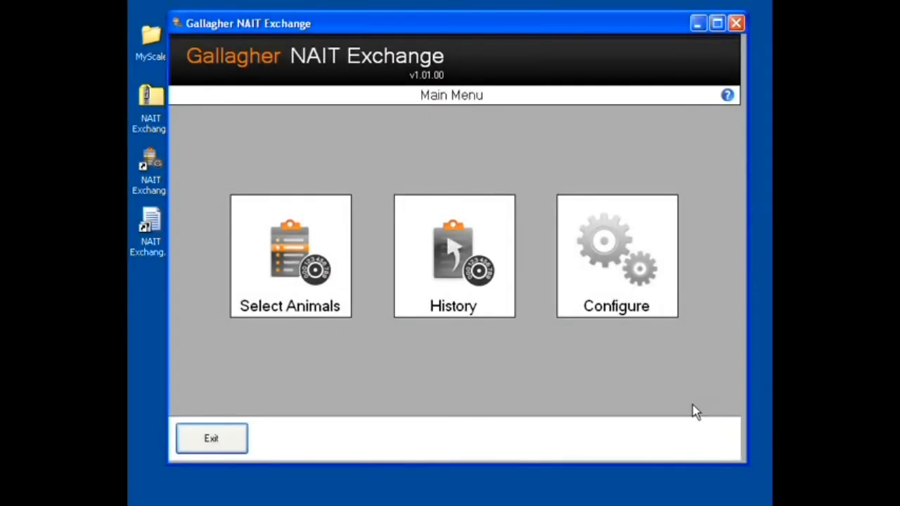
Step: In History, view the animals in the latest and a failed transaction, then return to the Main Menu
click(465, 310)
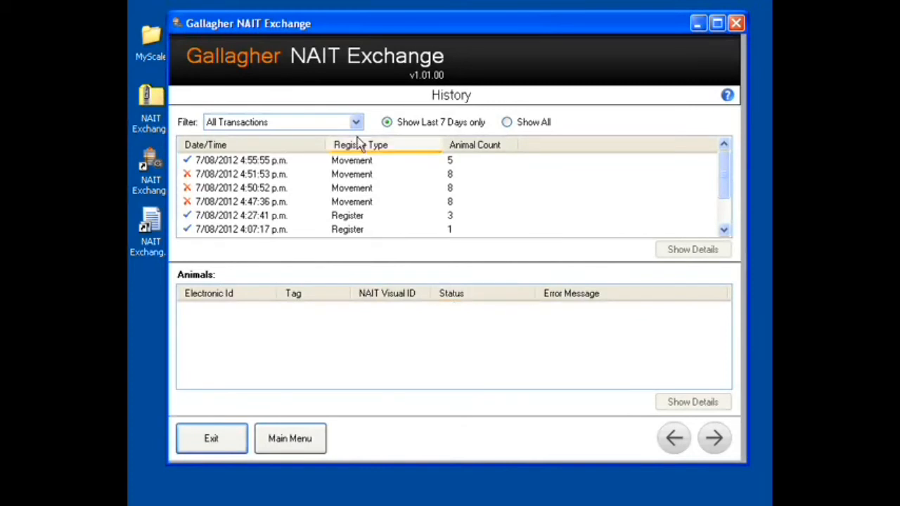
click(348, 161)
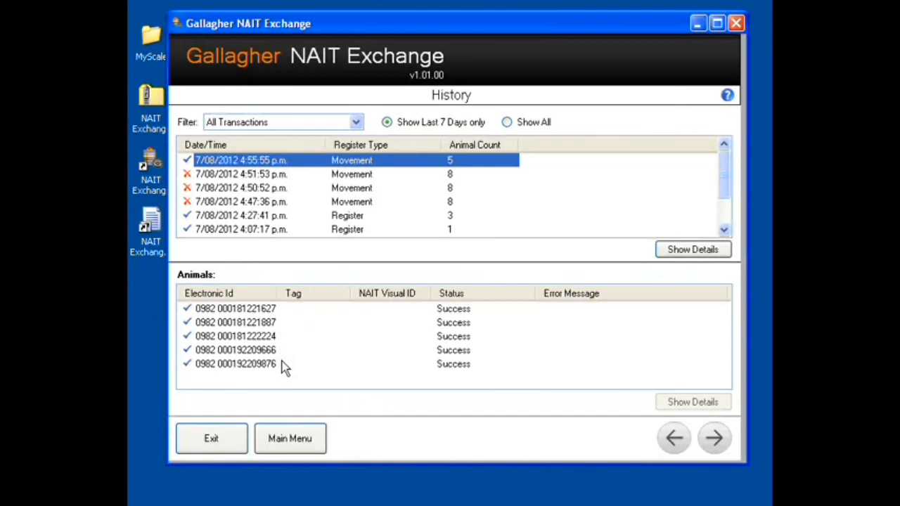
click(282, 202)
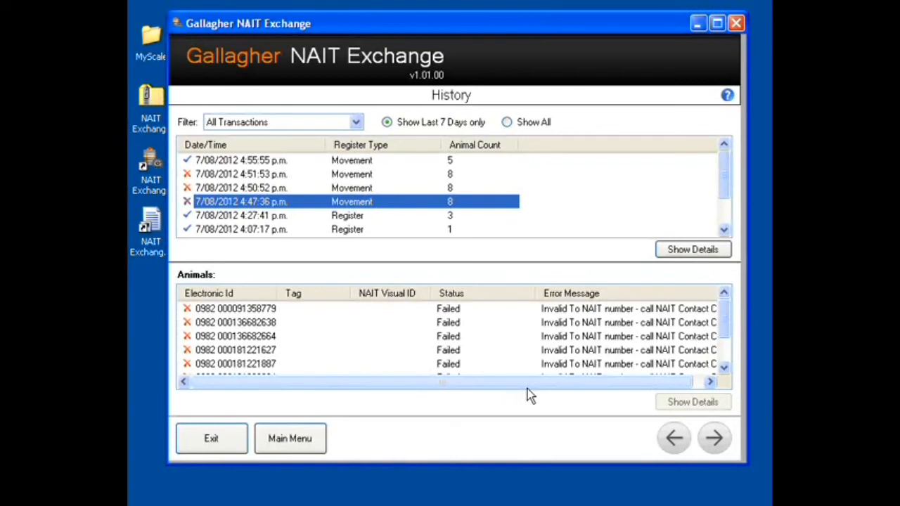
click(302, 437)
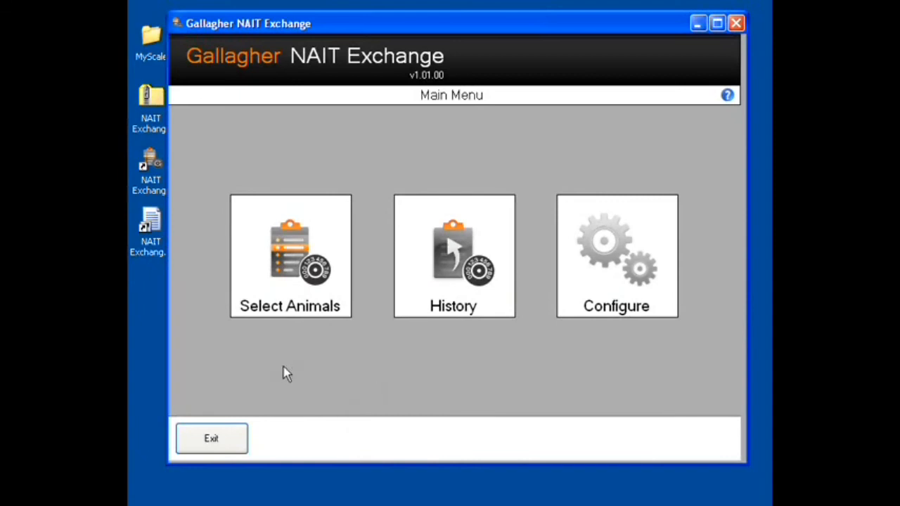
Step: Exit NAIT Exchange and open the Quick Start Guide from the desktop
click(223, 444)
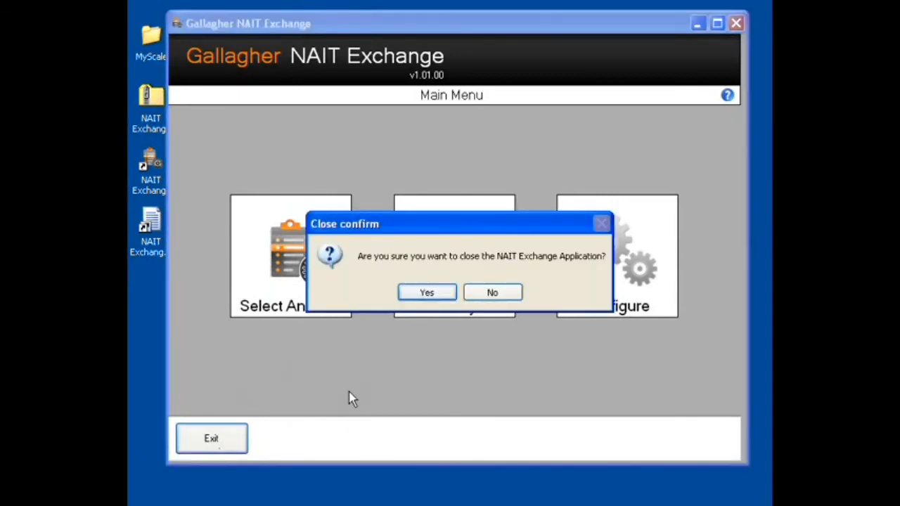
click(427, 293)
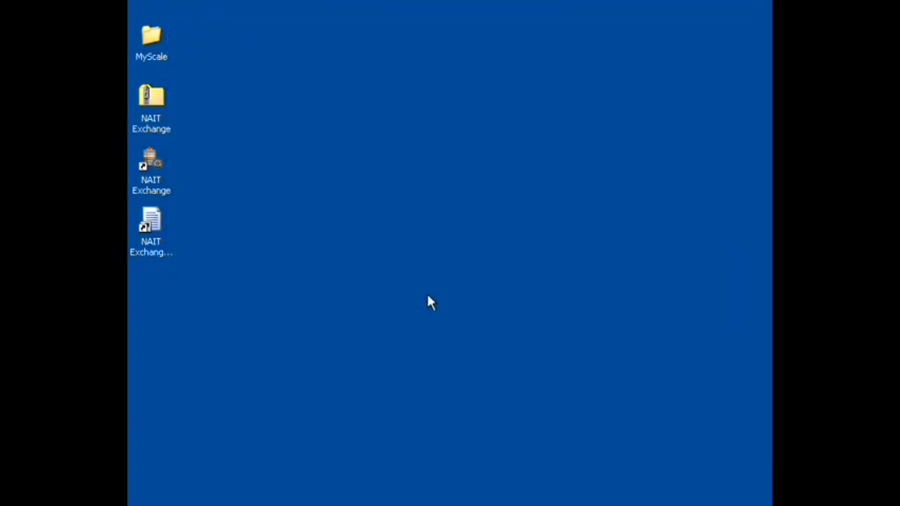
double_click(154, 224)
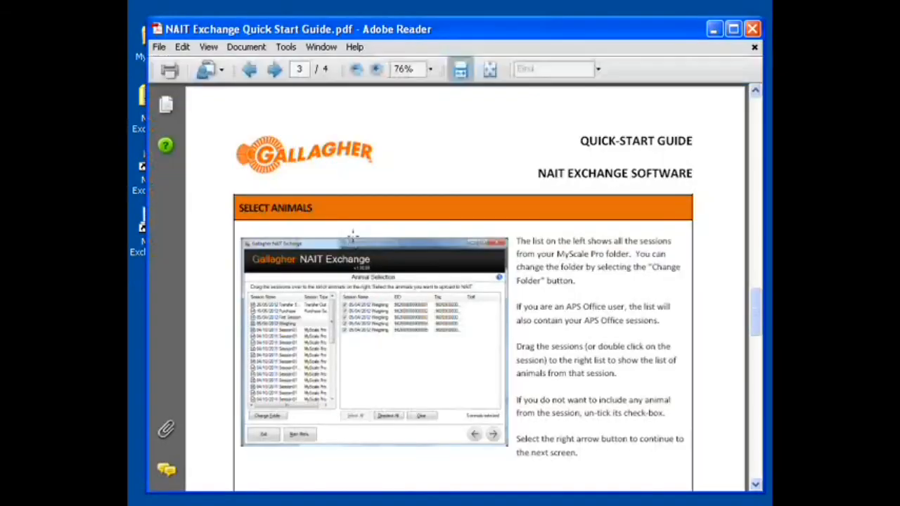
Step: Page through the NAIT Exchange Quick Start Guide to page 4 of 4, covering the summary and History screens
drag(756, 306, 757, 412)
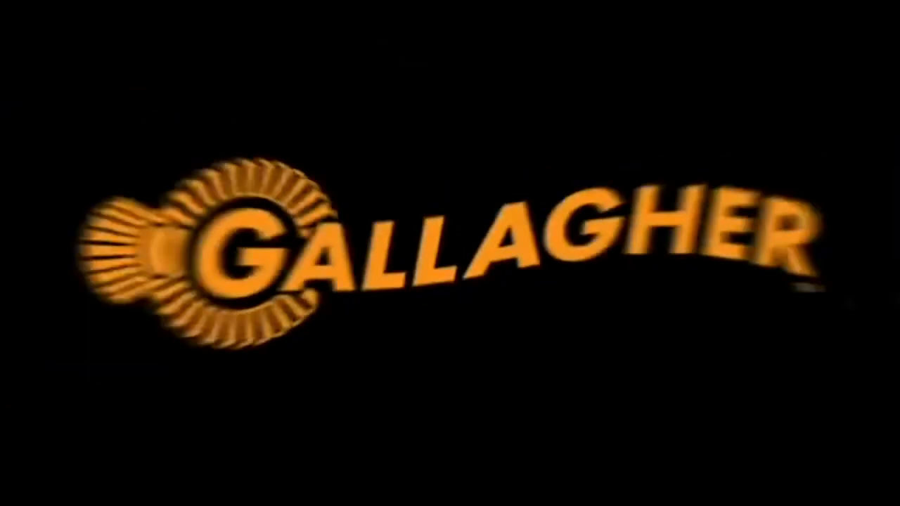